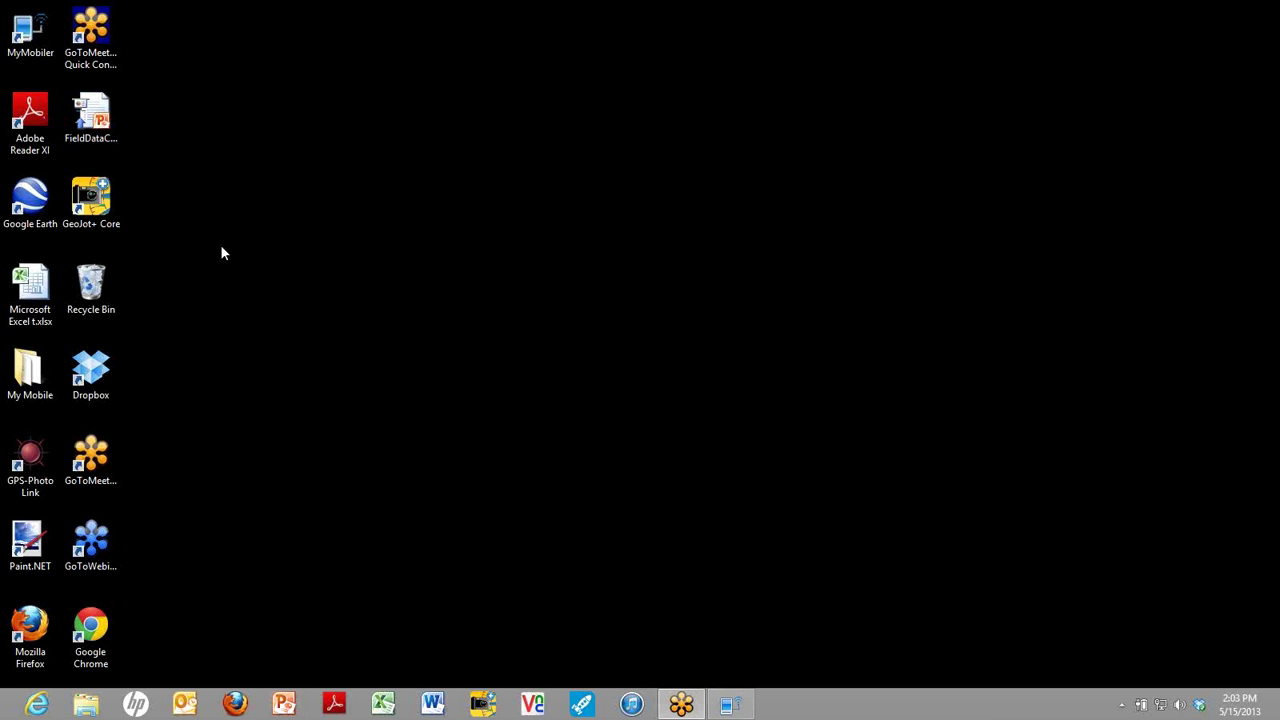
# - Add the Training Video - Sign Inventory list to GeoJot+ from the GeoJot Attribute List email's .gseal attachment
pyautogui.click(730, 704)
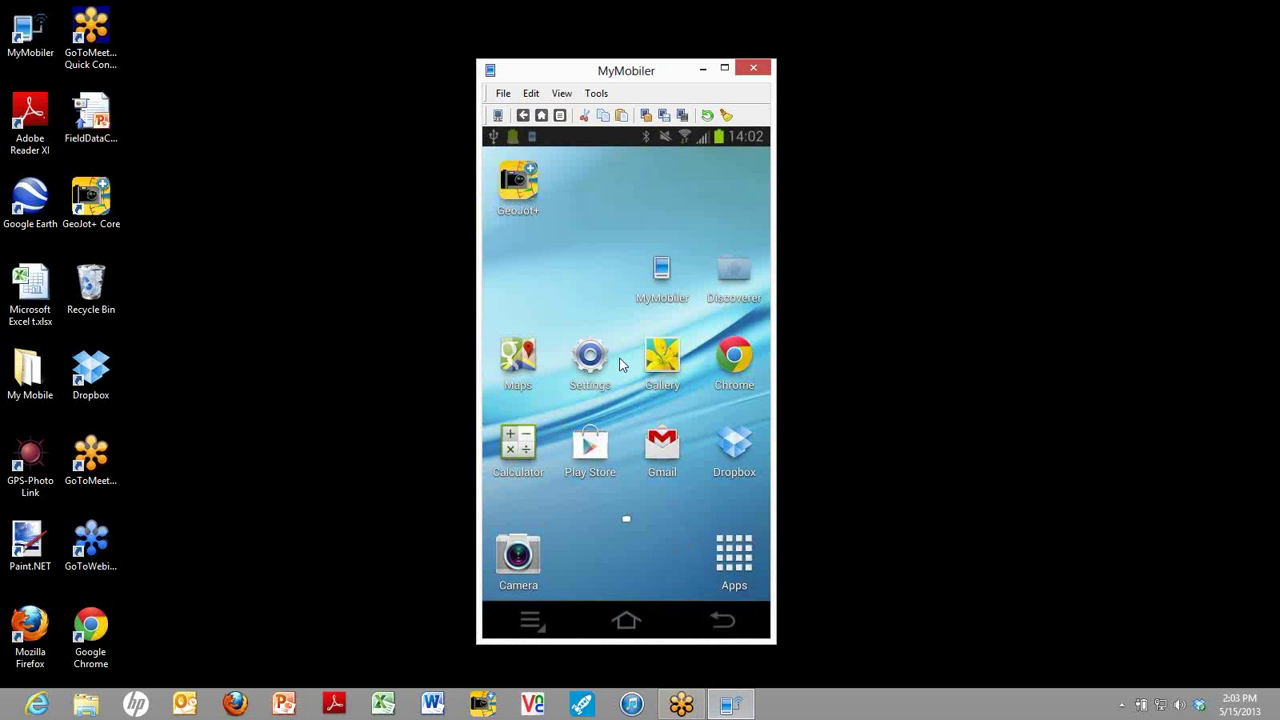
pyautogui.click(659, 452)
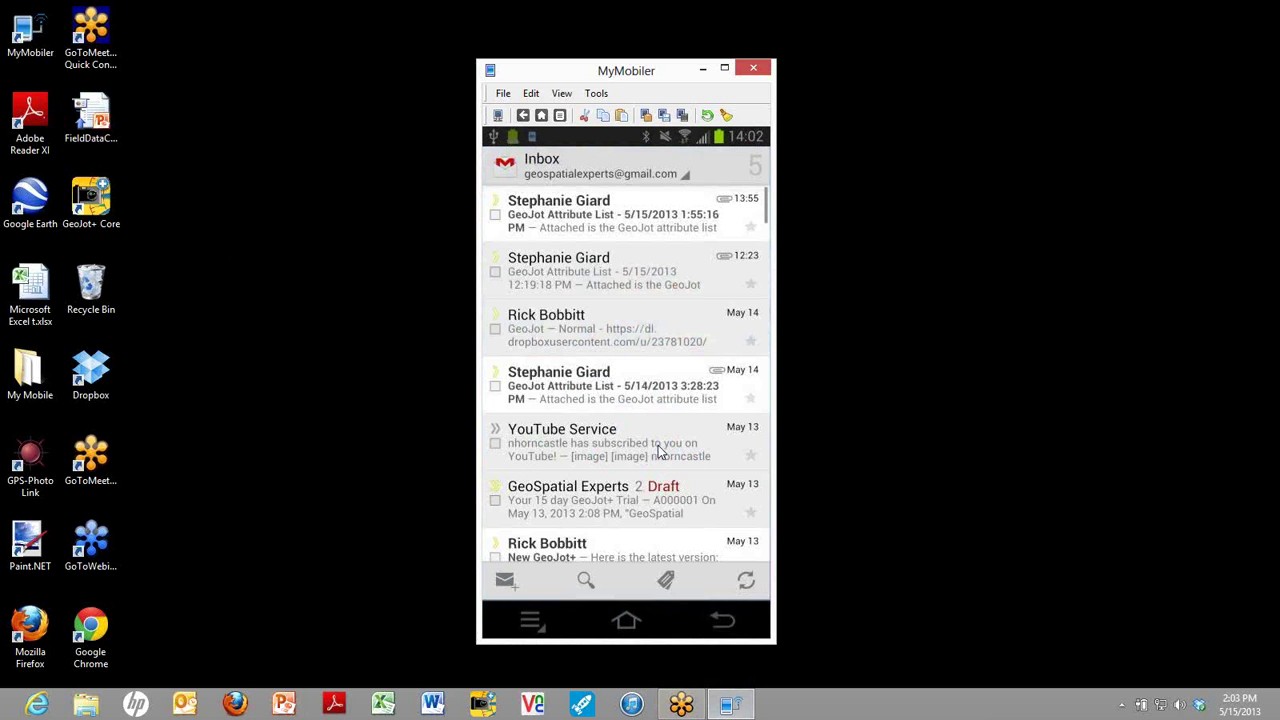
pyautogui.click(591, 222)
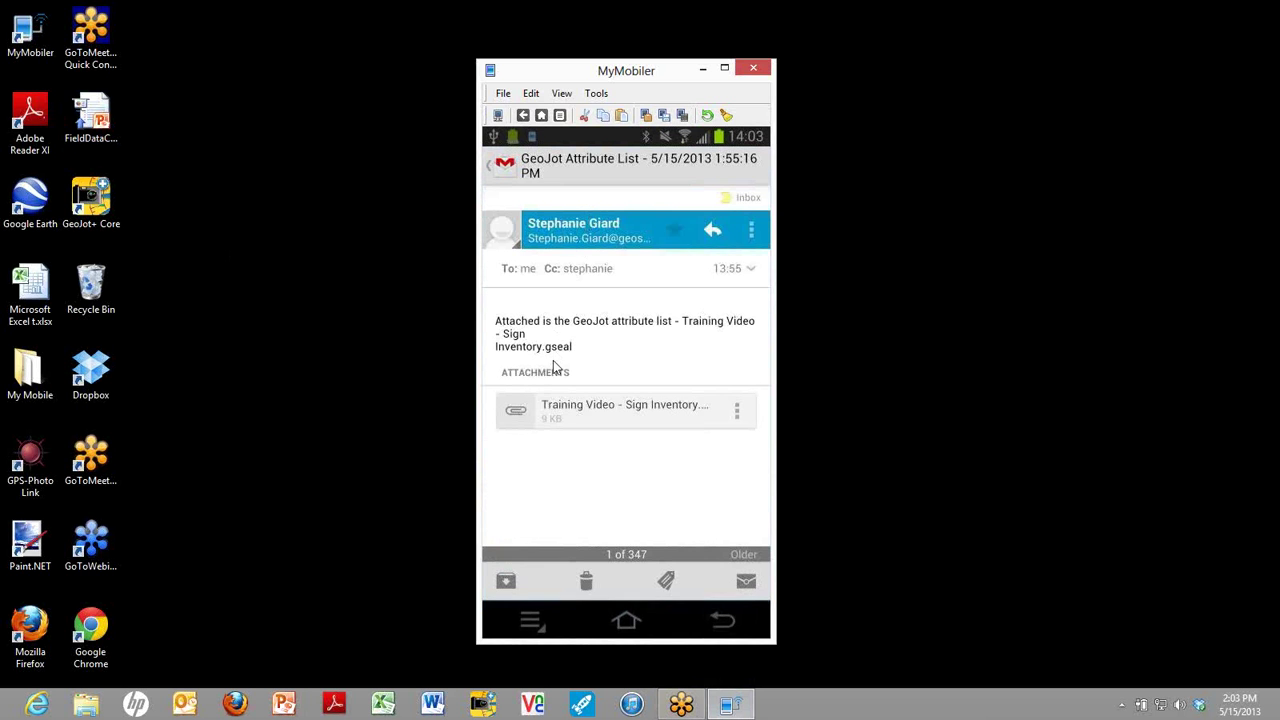
pyautogui.click(569, 416)
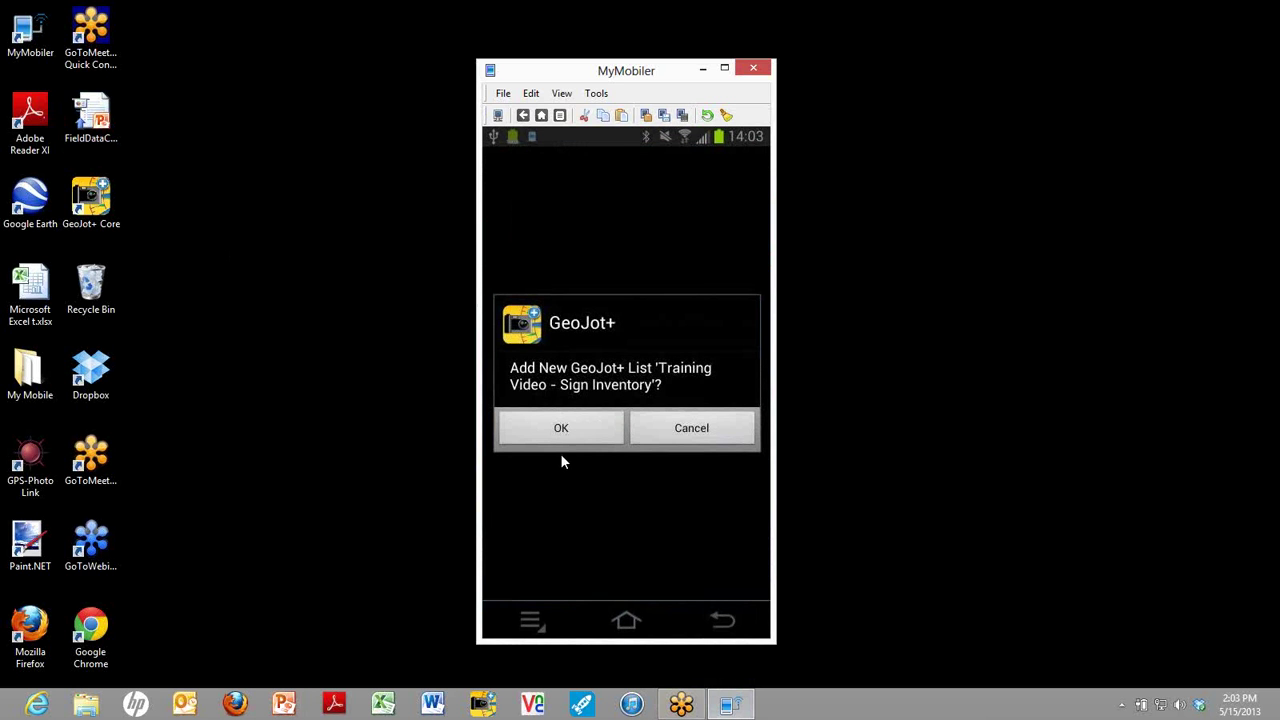
pyautogui.click(561, 430)
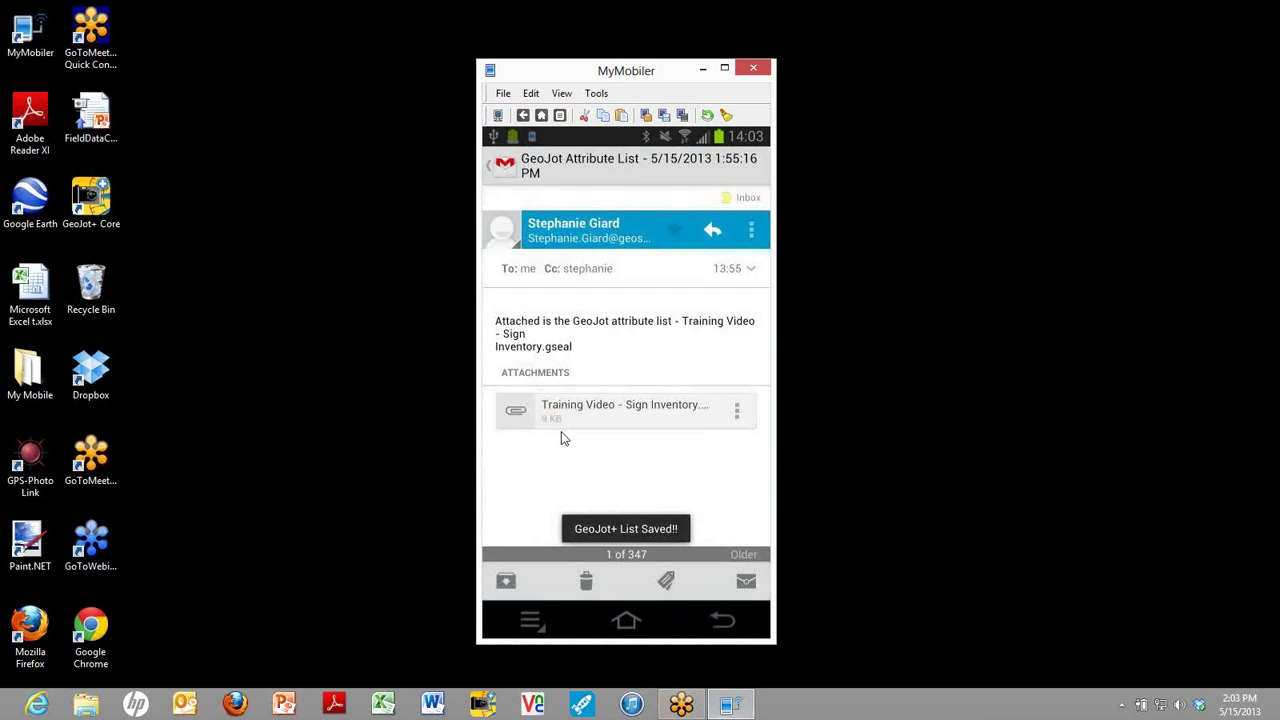
pyautogui.click(624, 620)
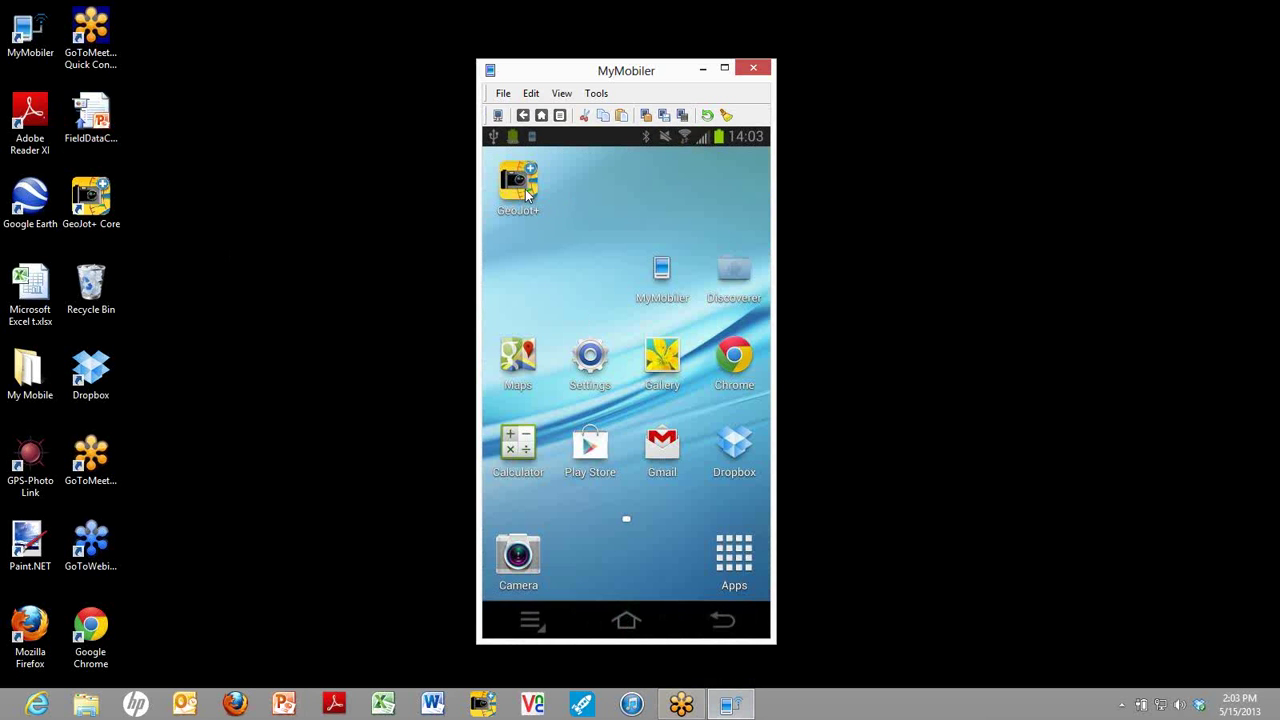
# - In GeoJot+ Attribute Lists, check Training Video - Sign Inventory, then go back to the main menu
pyautogui.click(519, 189)
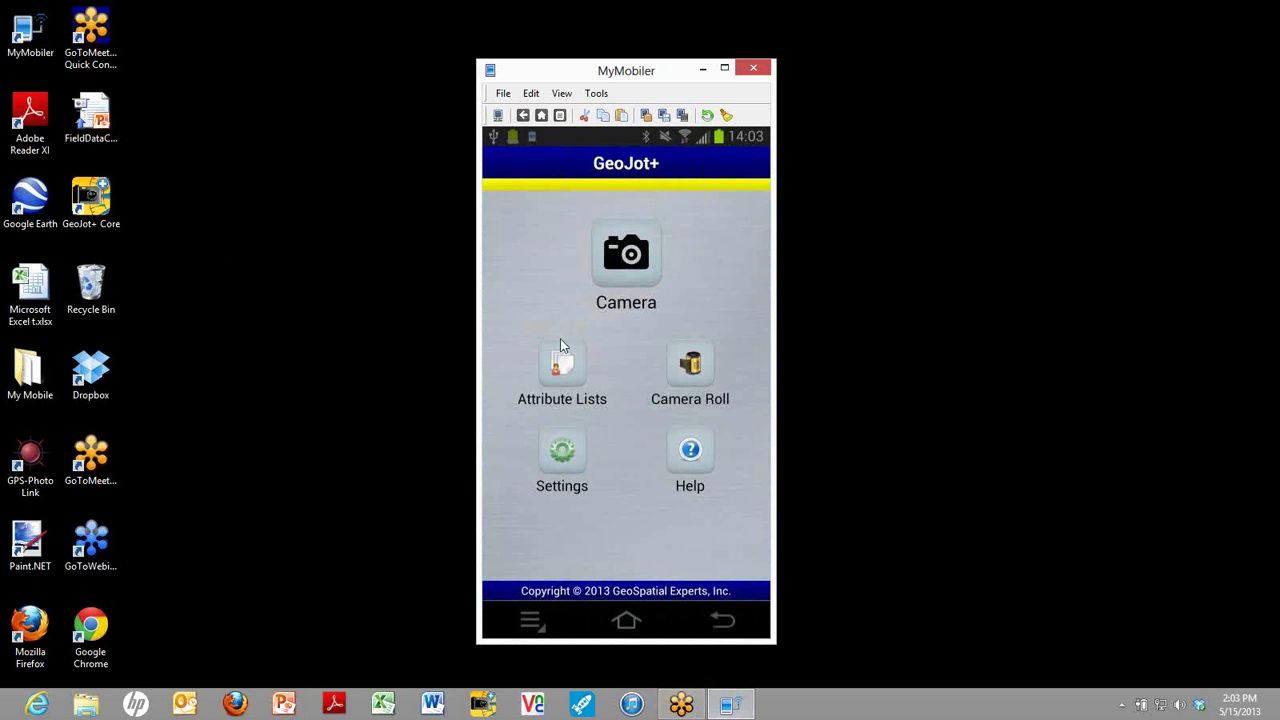
pyautogui.click(563, 366)
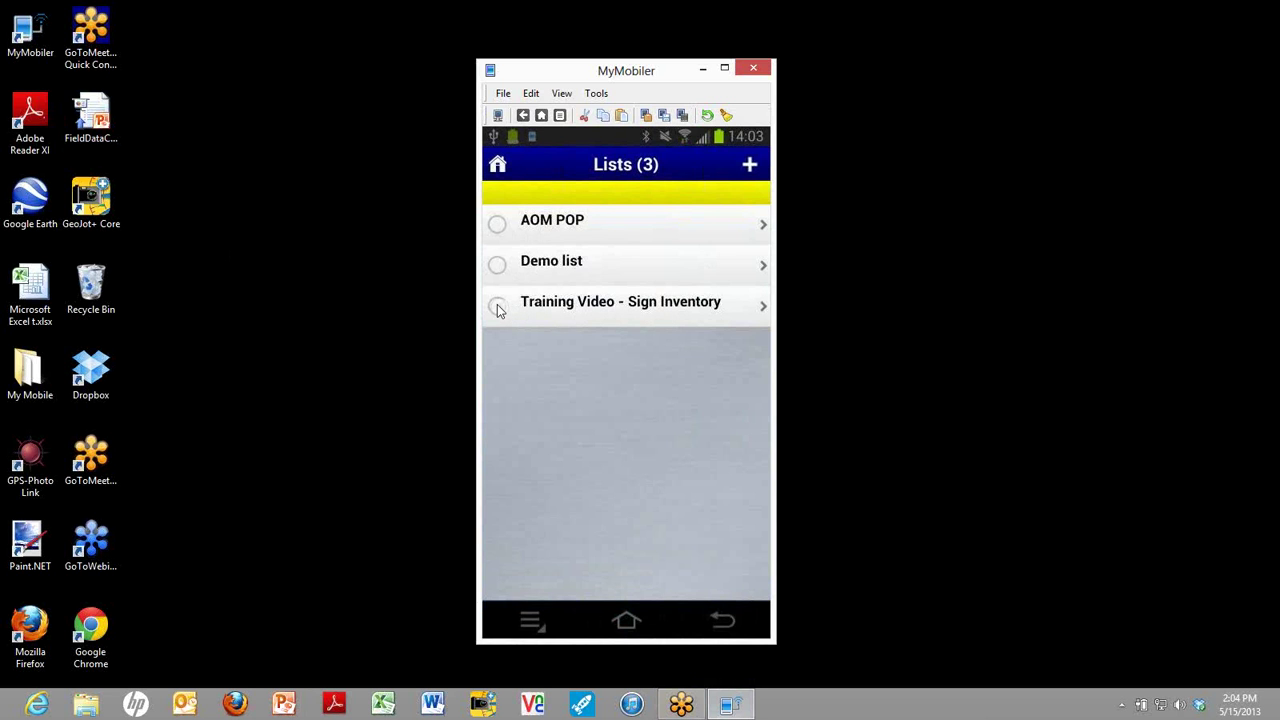
pyautogui.click(498, 307)
pyautogui.click(501, 166)
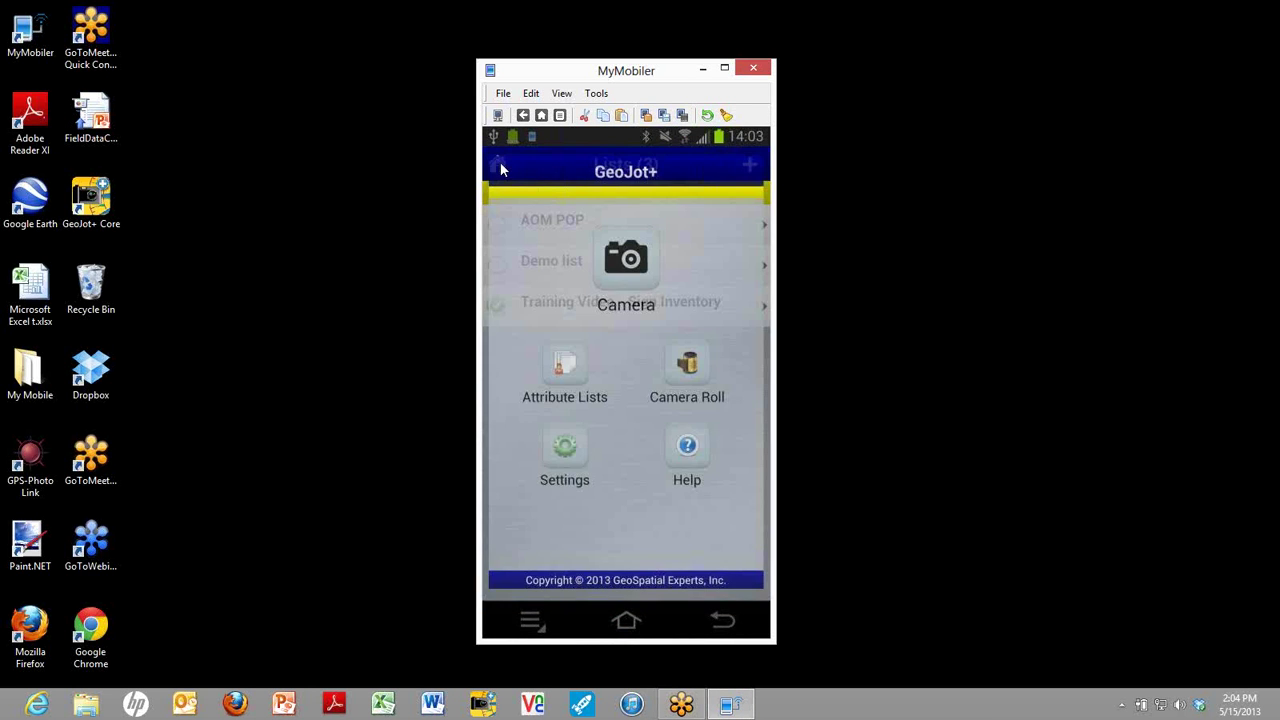
# - Photograph the 15 Minute Loading Zone sign with the GeoJot+ camera and bring up the Sign Type choices
pyautogui.click(628, 270)
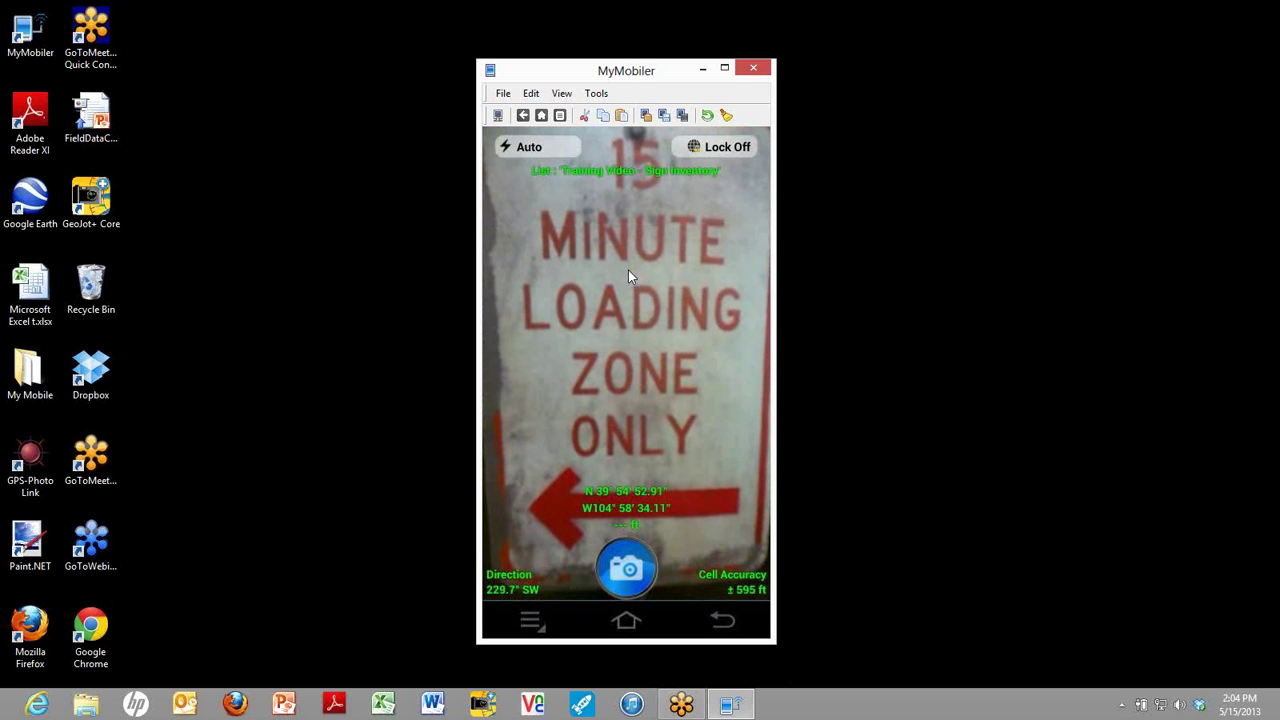
pyautogui.click(628, 277)
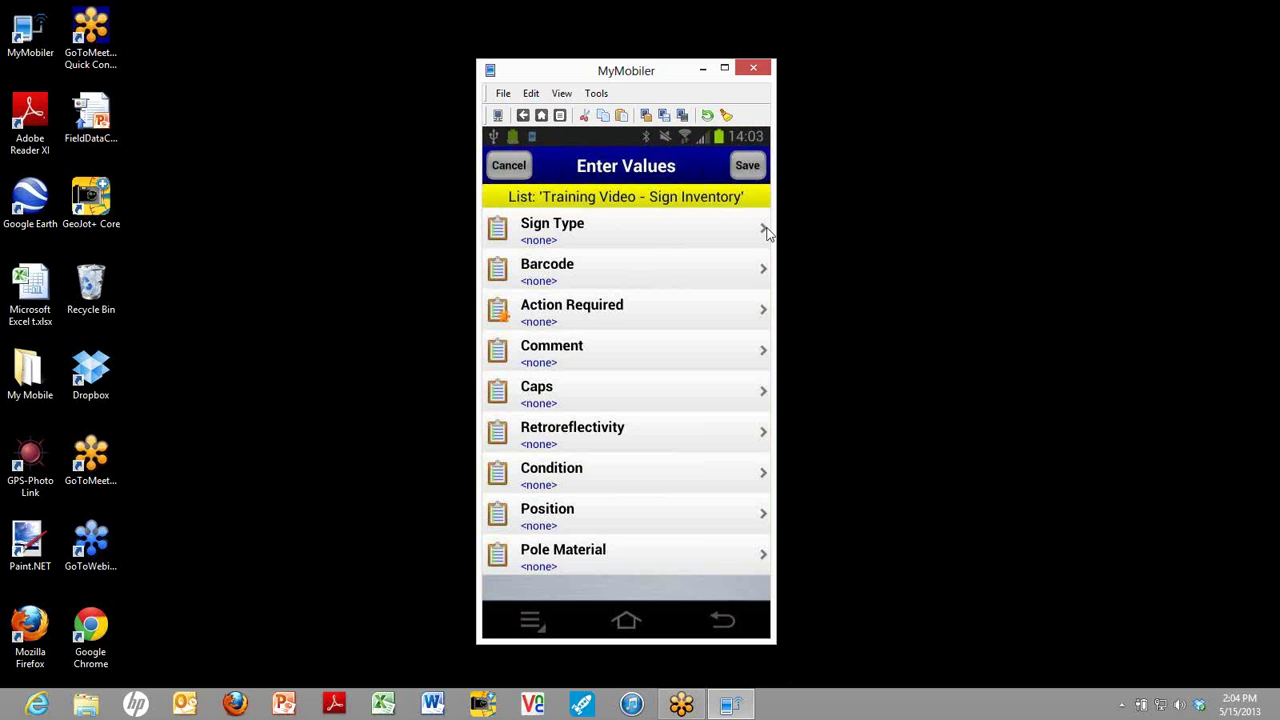
pyautogui.click(635, 231)
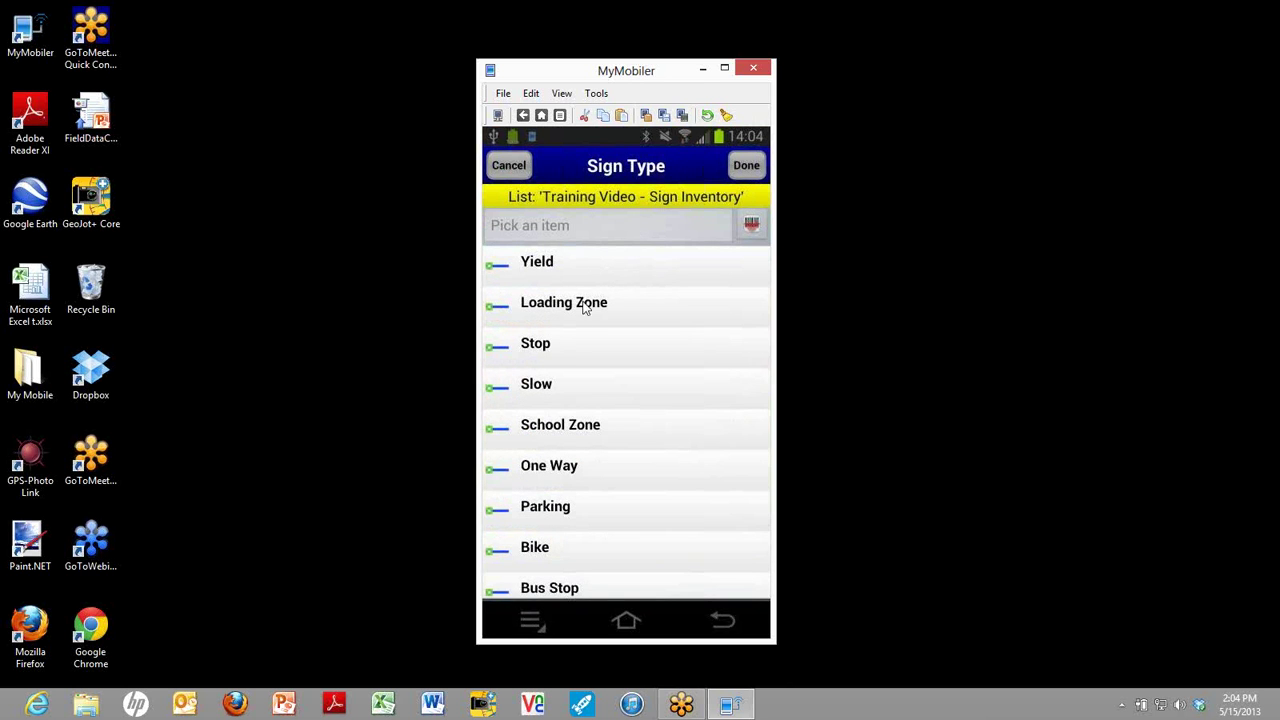
# - Set the photo's Sign Type to Loading Zone and its Barcode to A000001
pyautogui.click(533, 304)
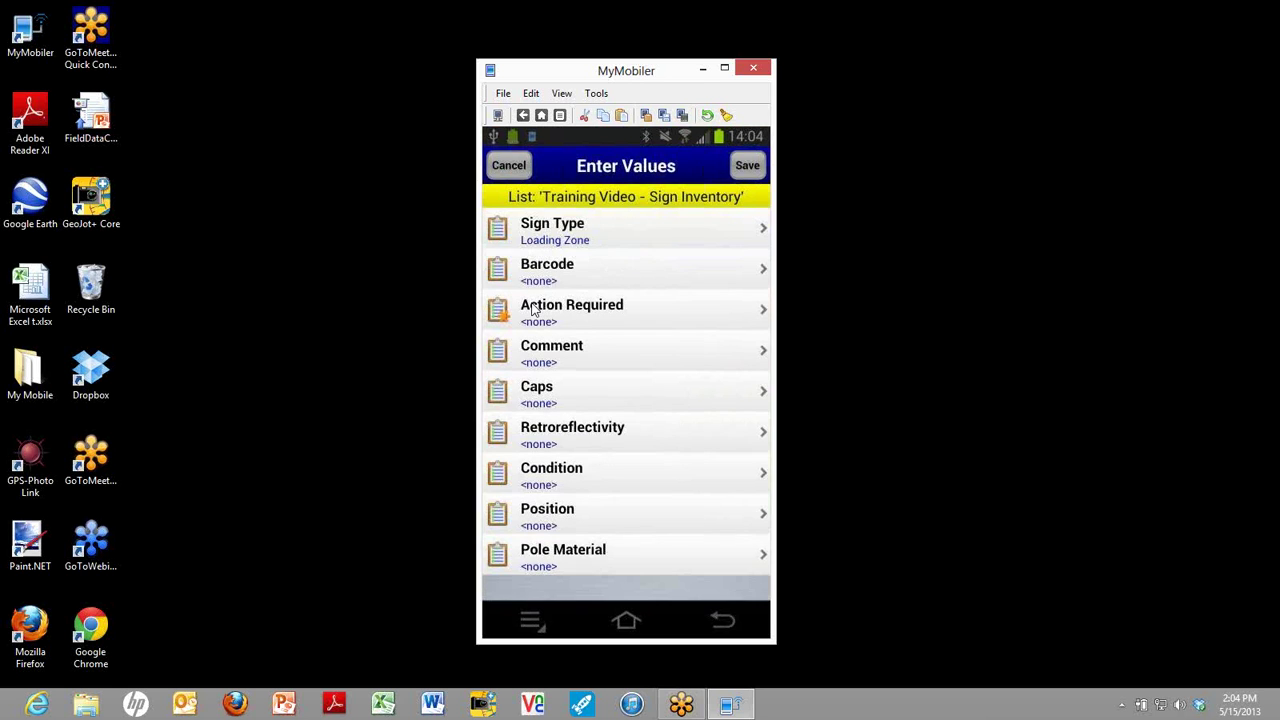
pyautogui.click(582, 275)
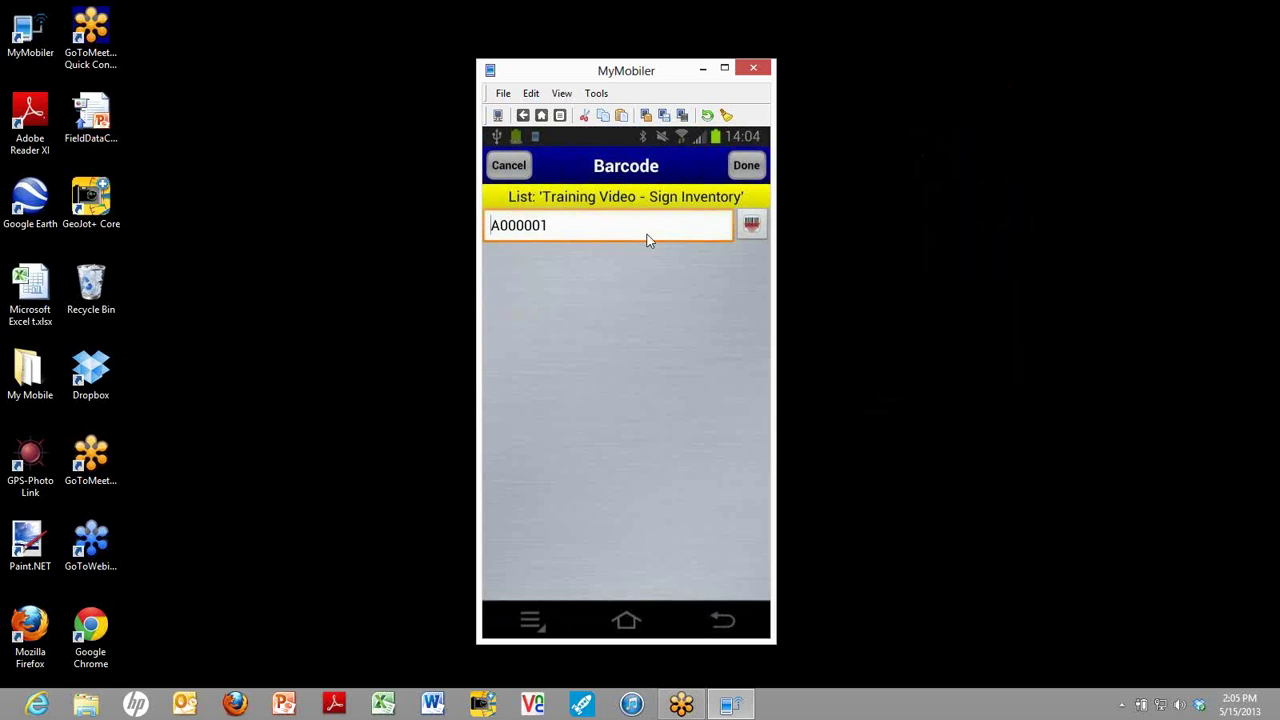
pyautogui.click(752, 166)
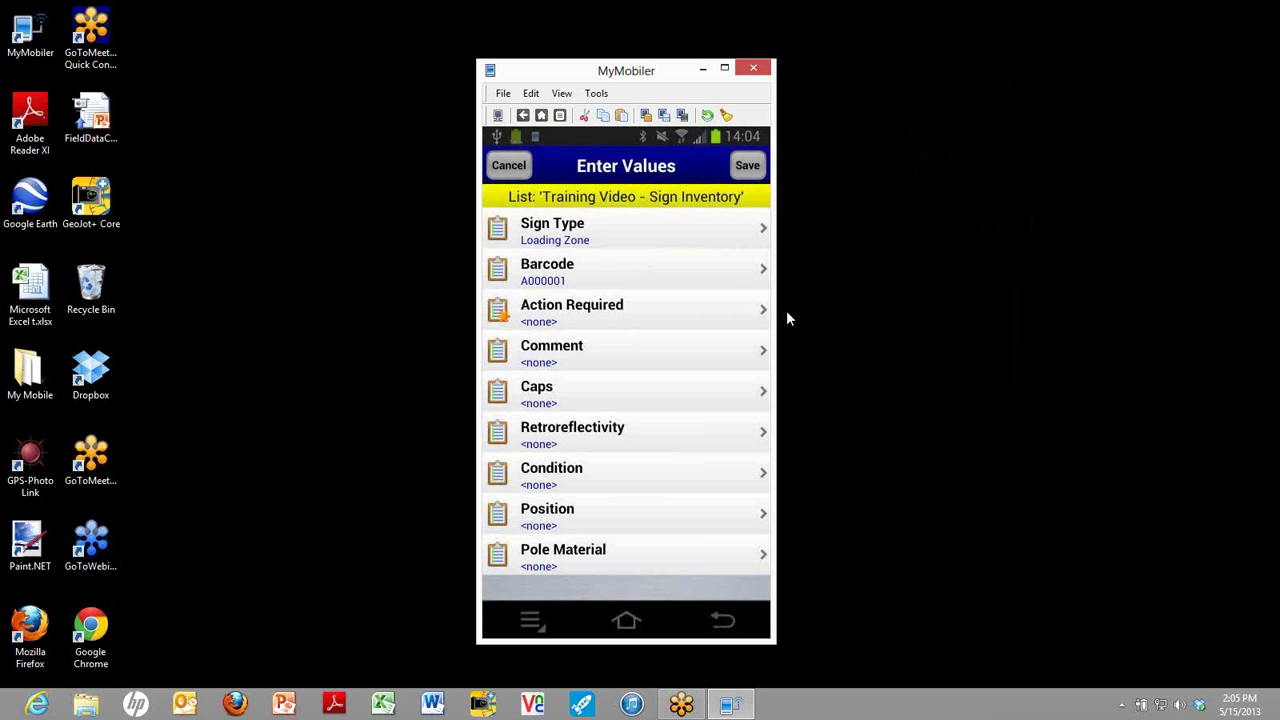
pyautogui.click(766, 314)
# - Enter the comment 'Dangerous intersection' and save the photo with its attributes
pyautogui.click(580, 352)
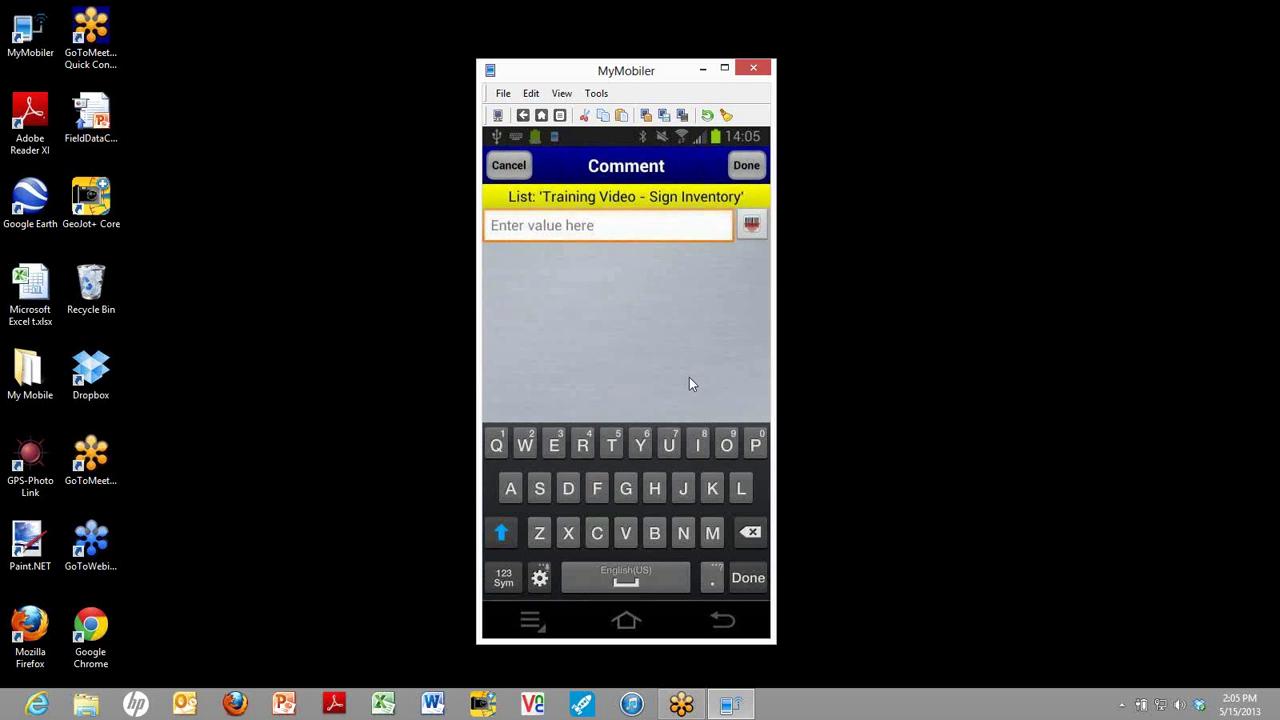
pyautogui.write('Dan')
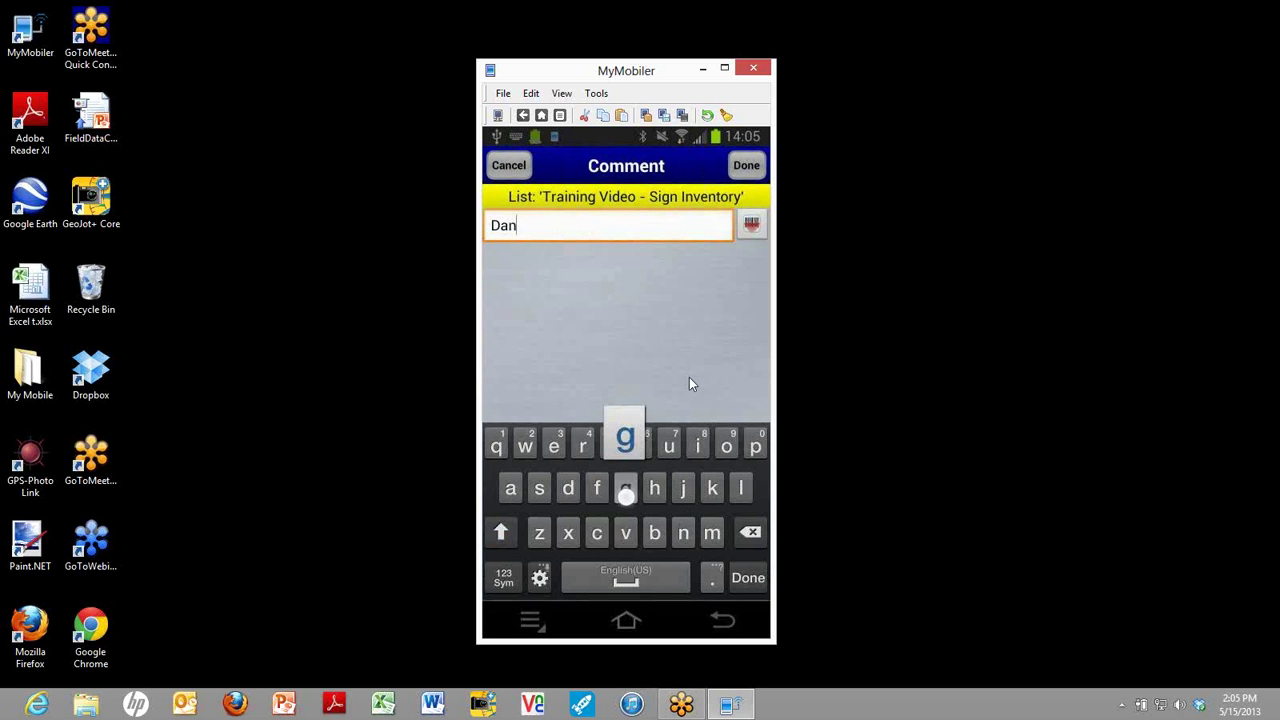
pyautogui.write('gerou')
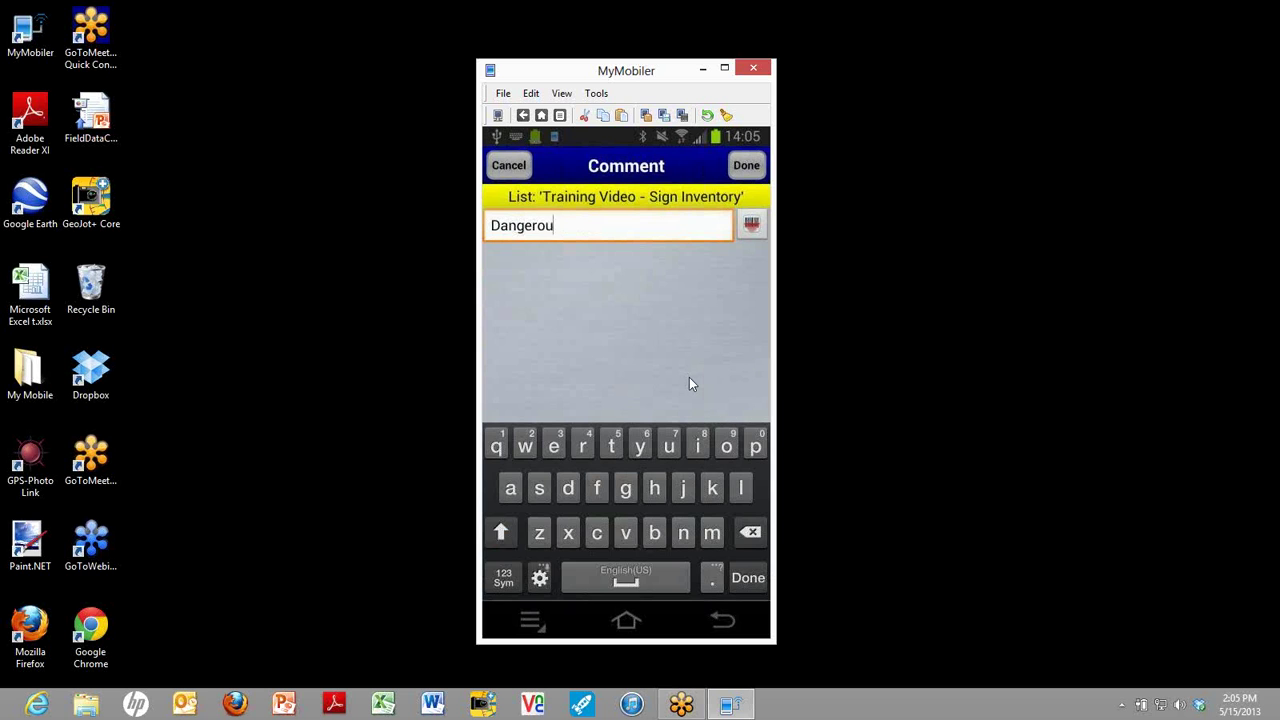
pyautogui.write('s intersection')
pyautogui.click(745, 166)
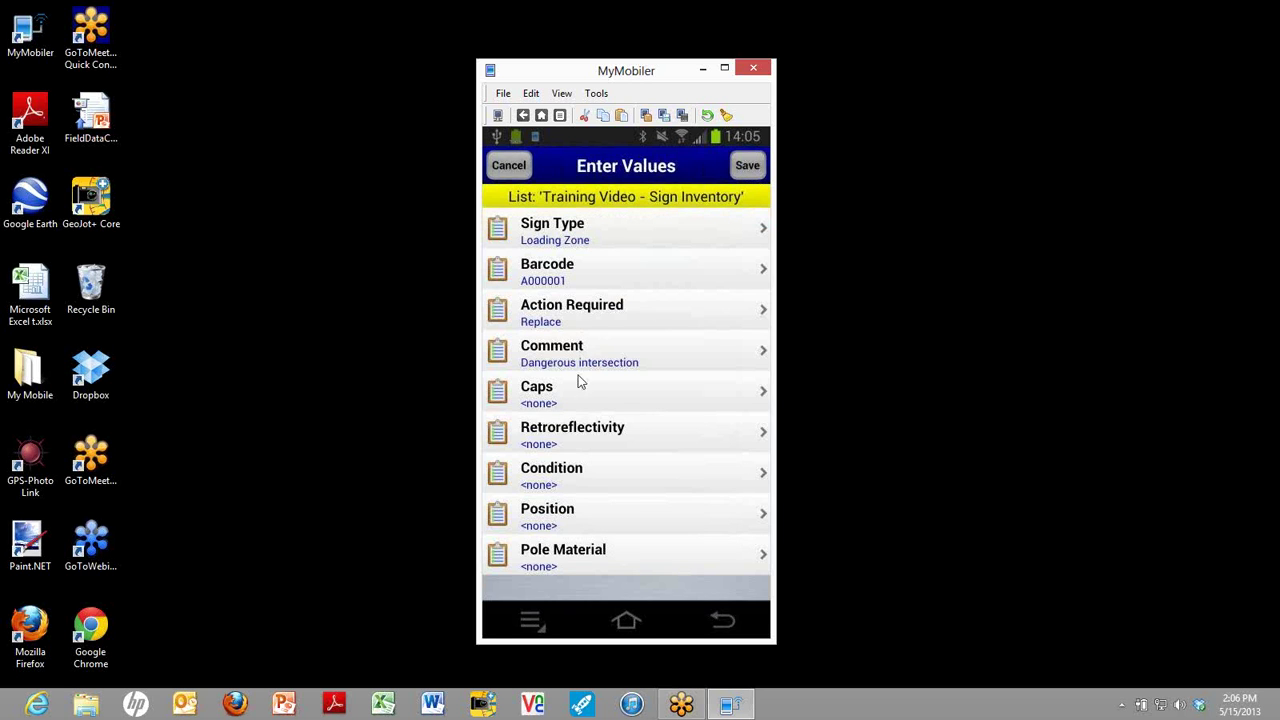
pyautogui.click(747, 168)
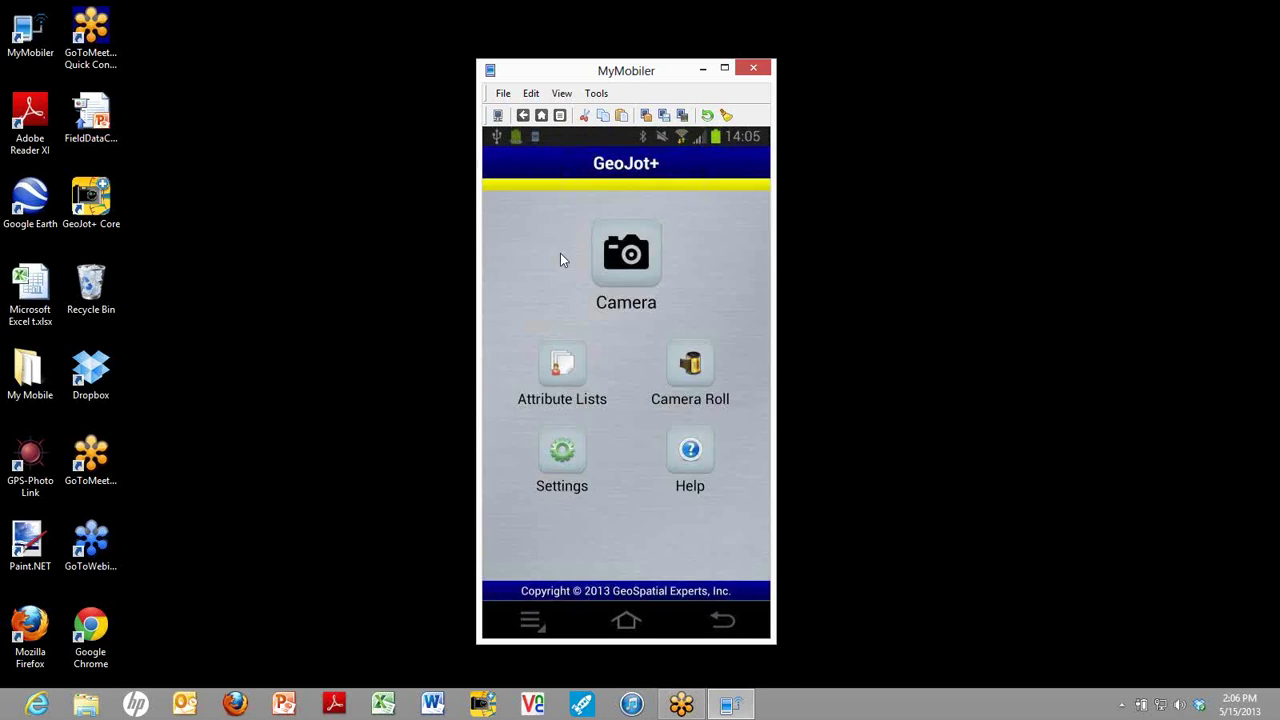
# - Open the GeoJot+ Camera Roll, where the new Loading Zone photo is listed first
pyautogui.click(701, 366)
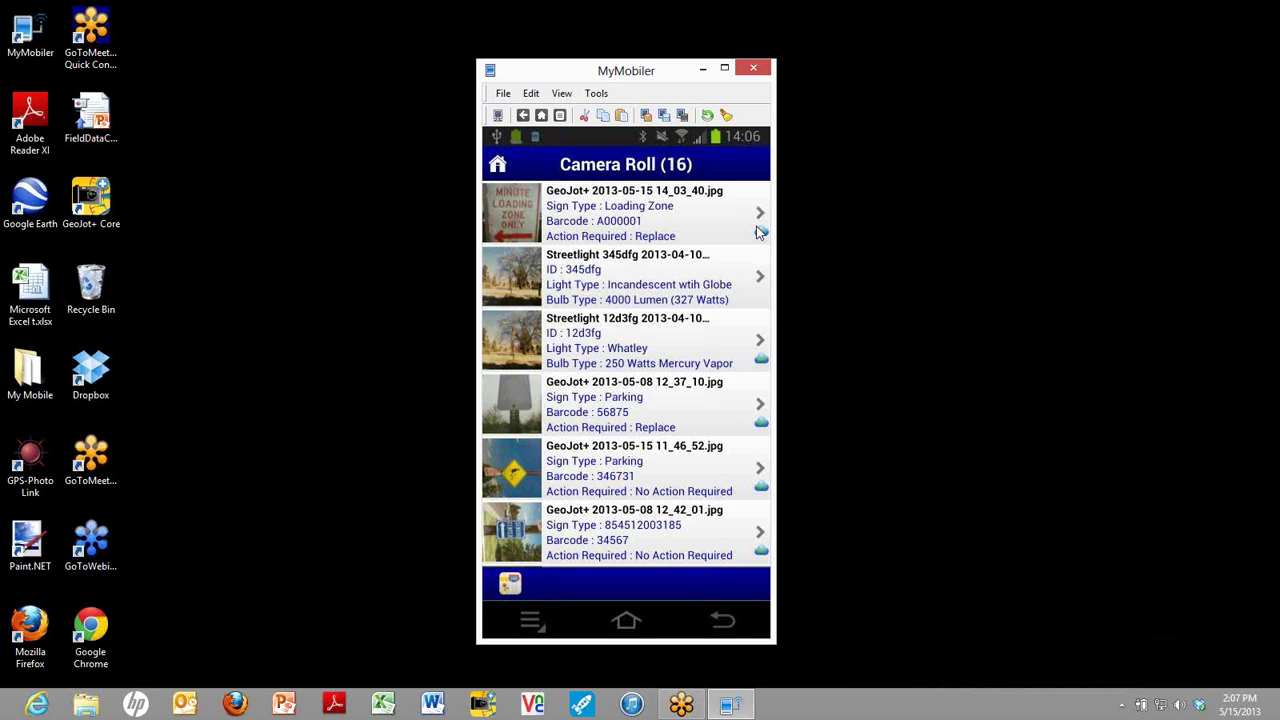
pyautogui.click(510, 584)
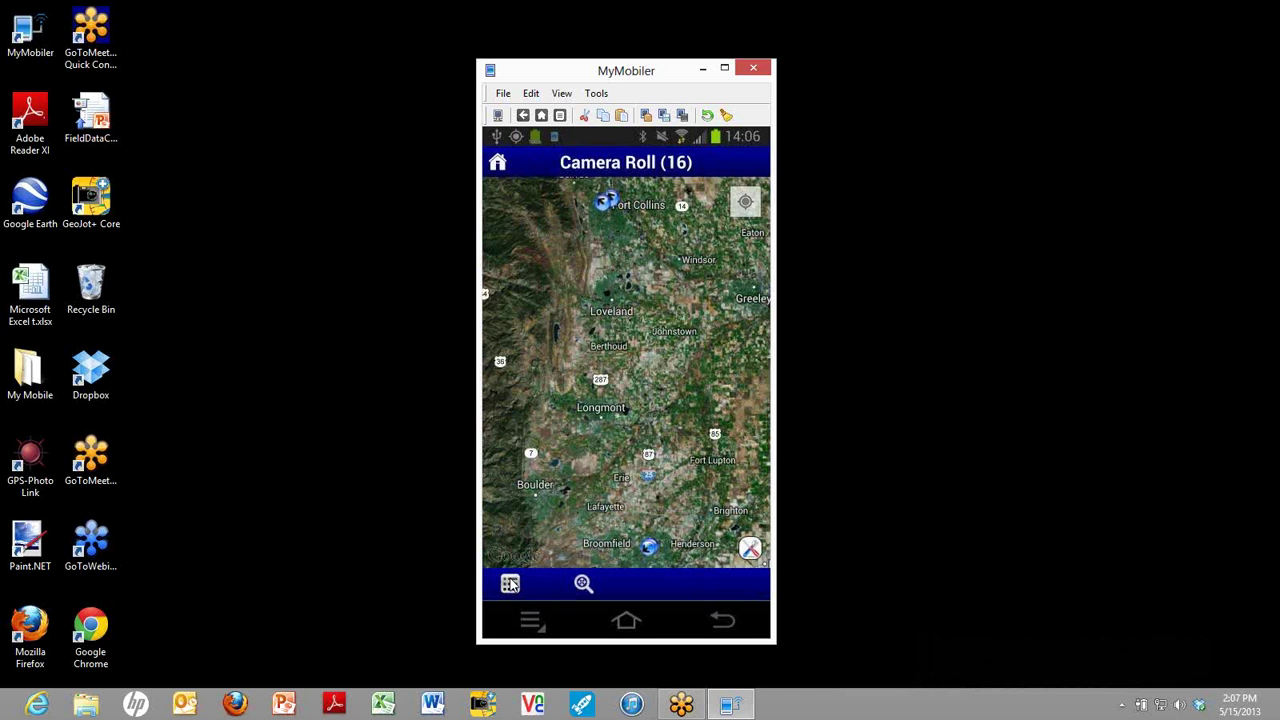
pyautogui.click(510, 584)
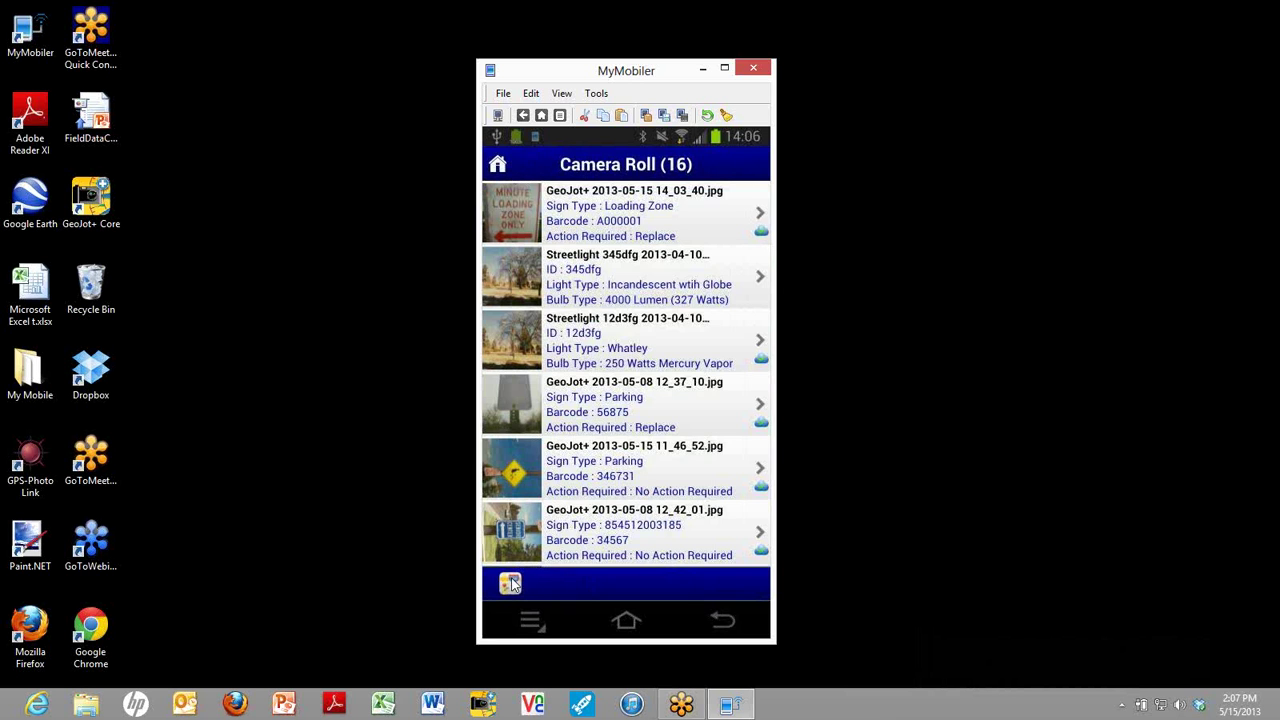
pyautogui.click(585, 228)
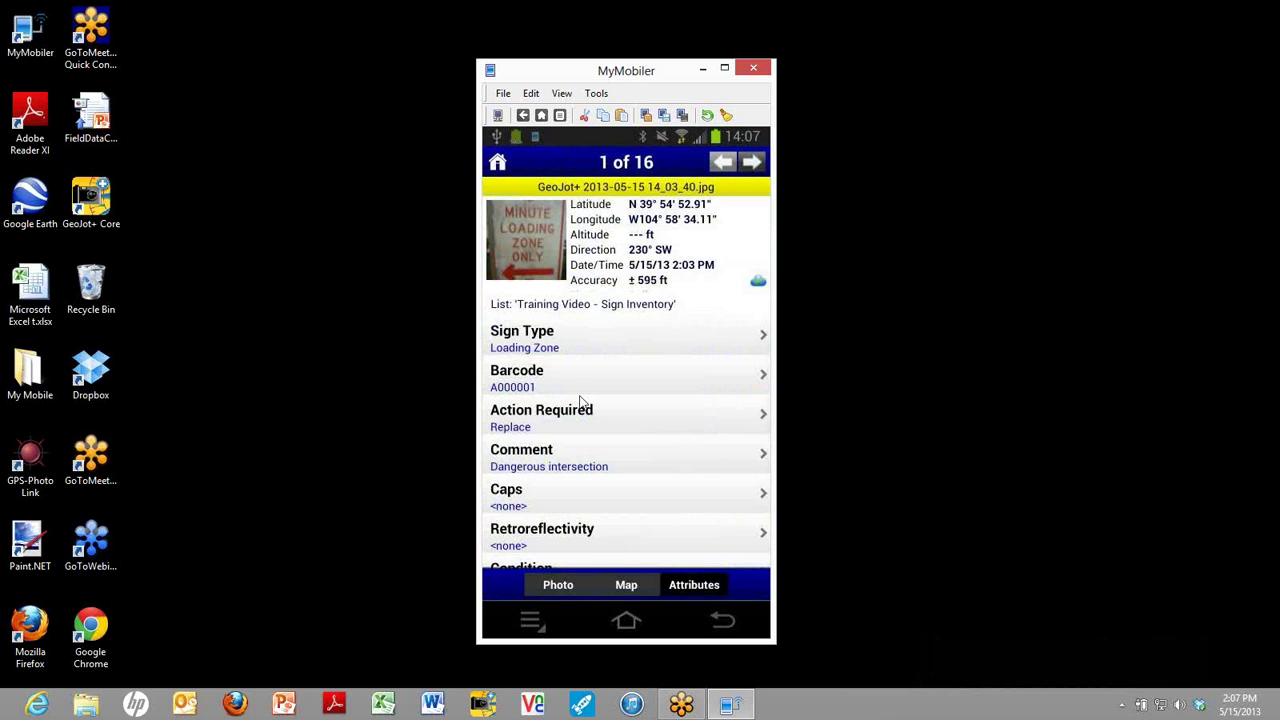
# - Change photo 1's Sign Type from Loading Zone to Stop
pyautogui.click(760, 341)
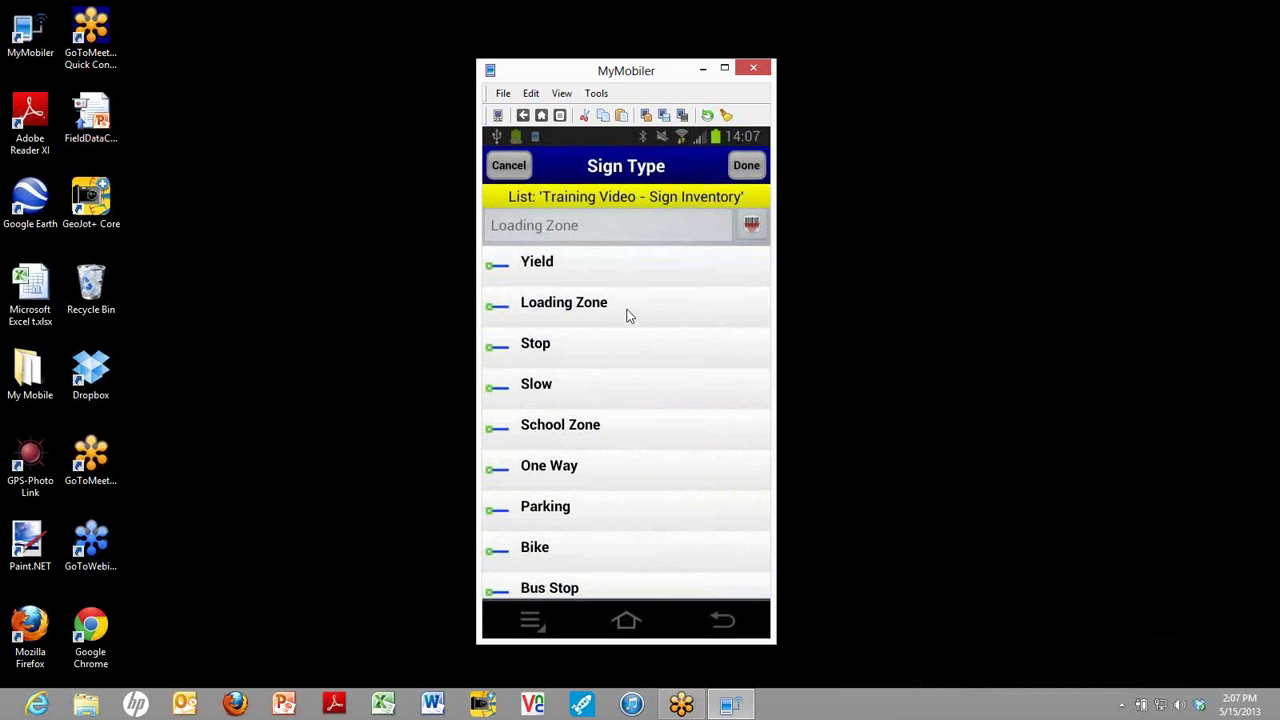
pyautogui.click(573, 347)
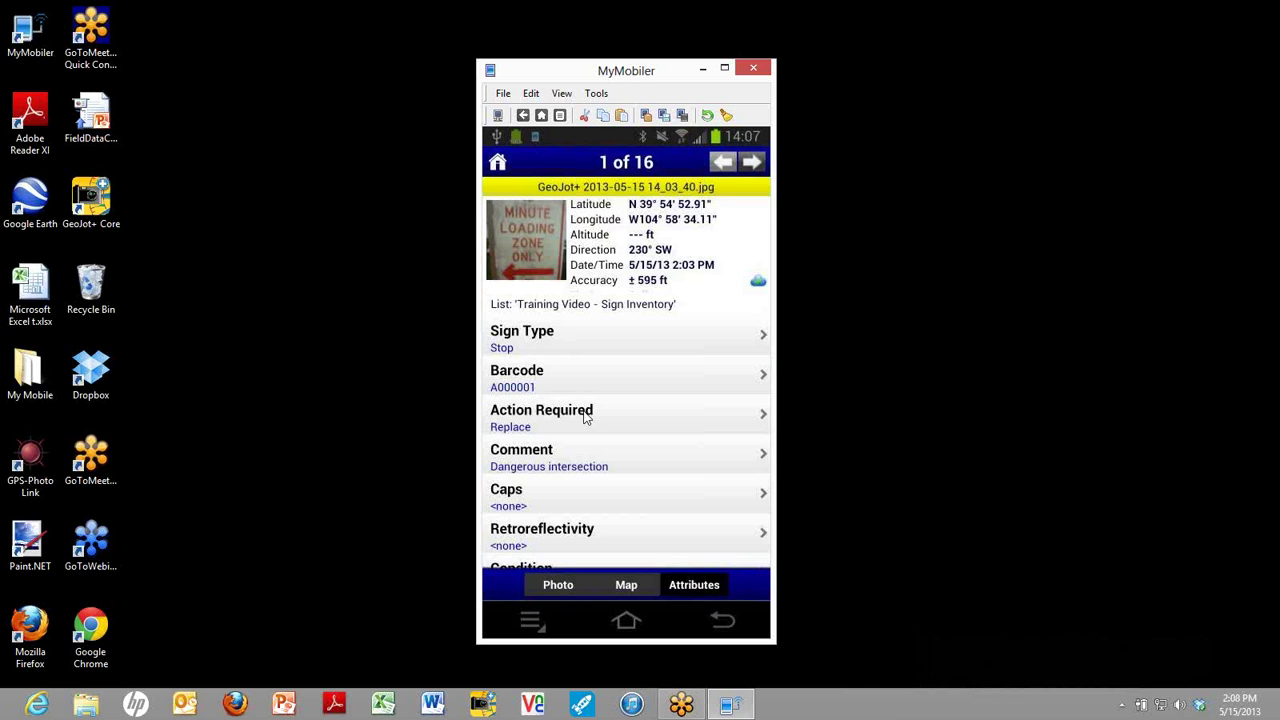
# - Move photo 1 on the map to N 39° 54' 54.23", W104° 58' 32.37" and view the full photo
pyautogui.click(622, 585)
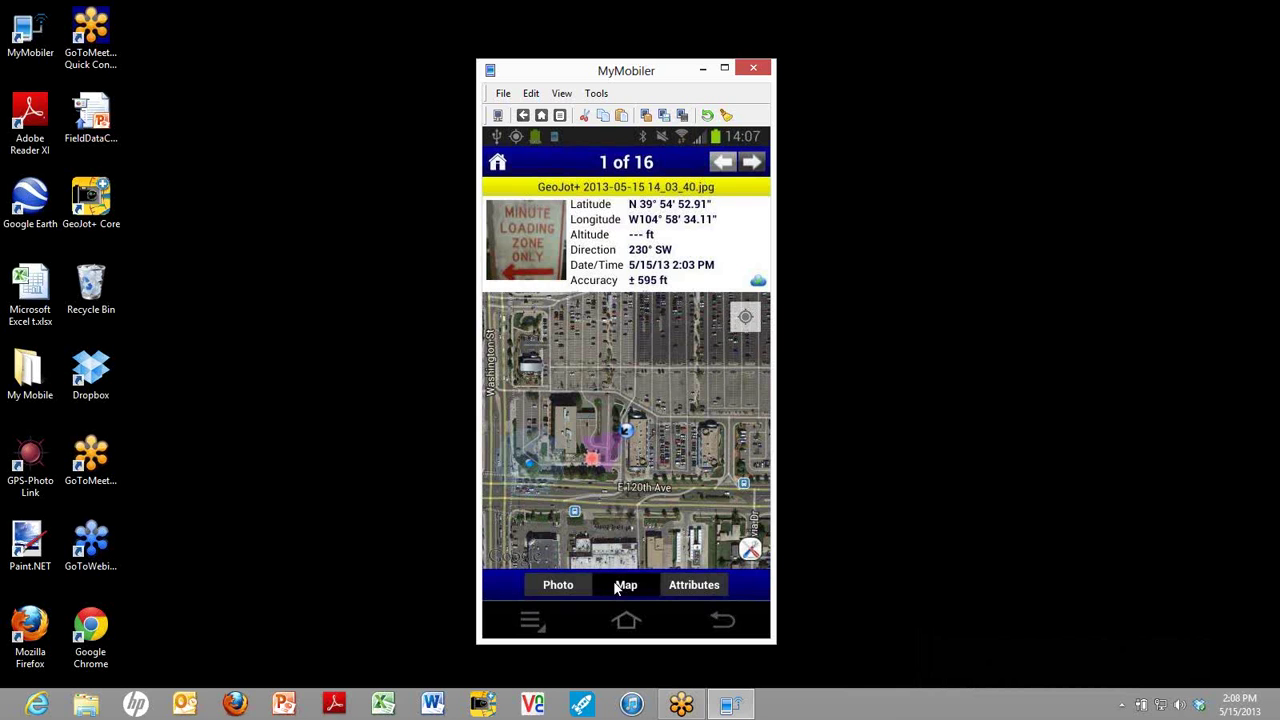
pyautogui.click(628, 431)
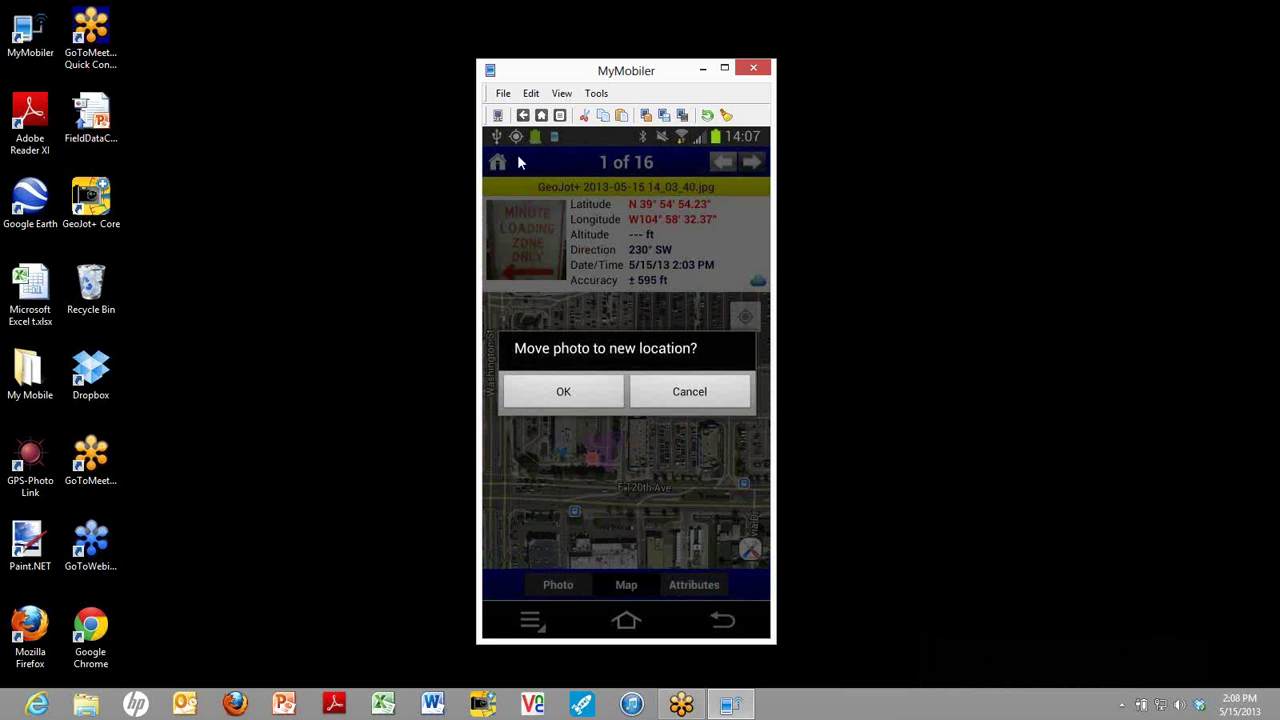
pyautogui.click(540, 390)
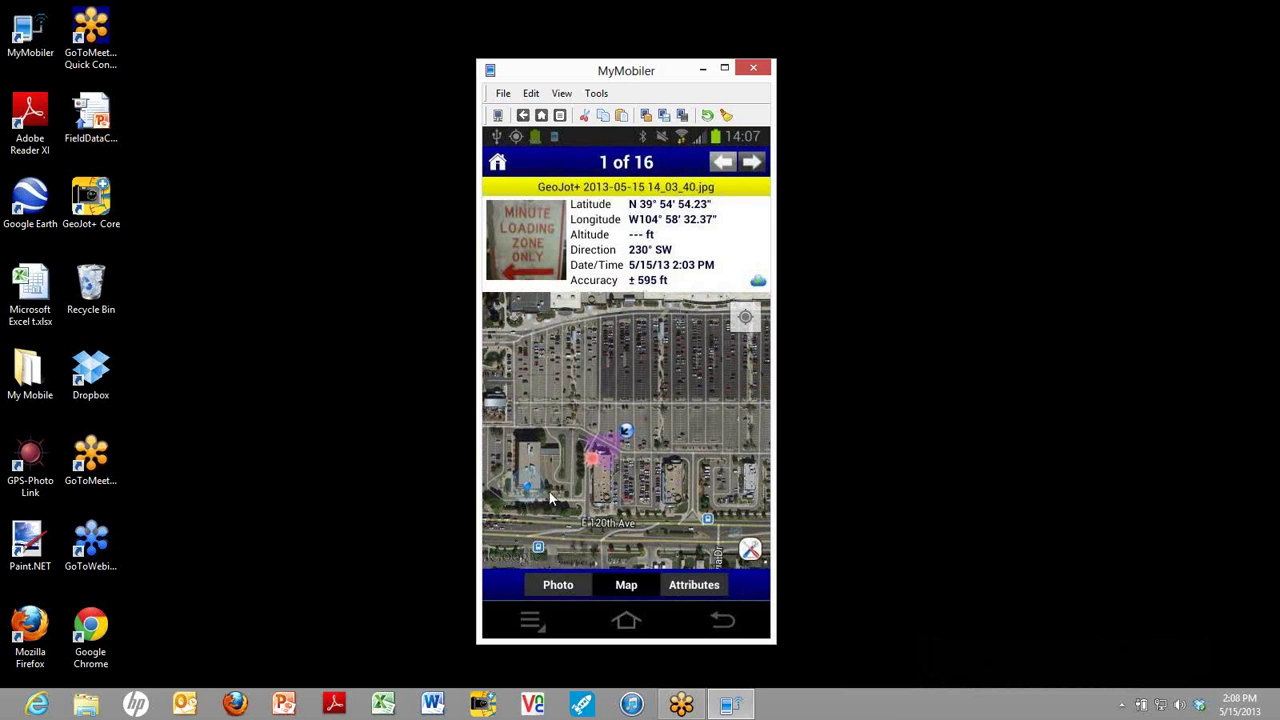
pyautogui.click(552, 585)
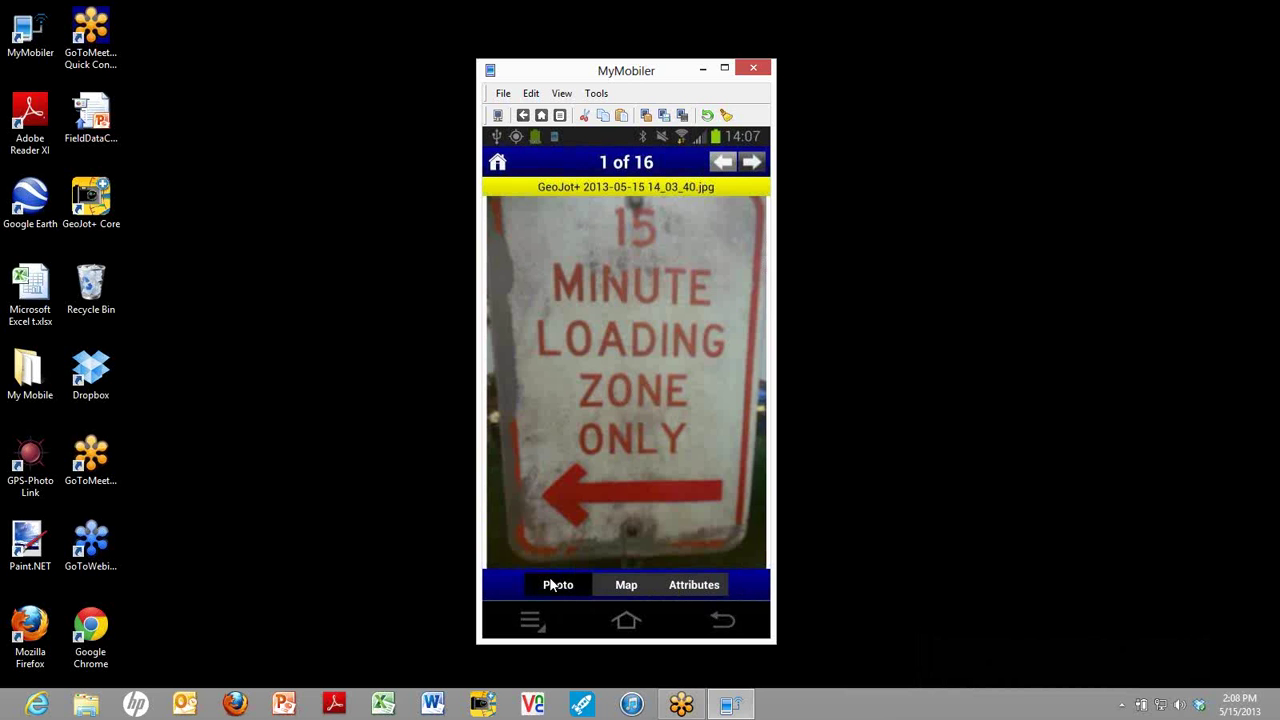